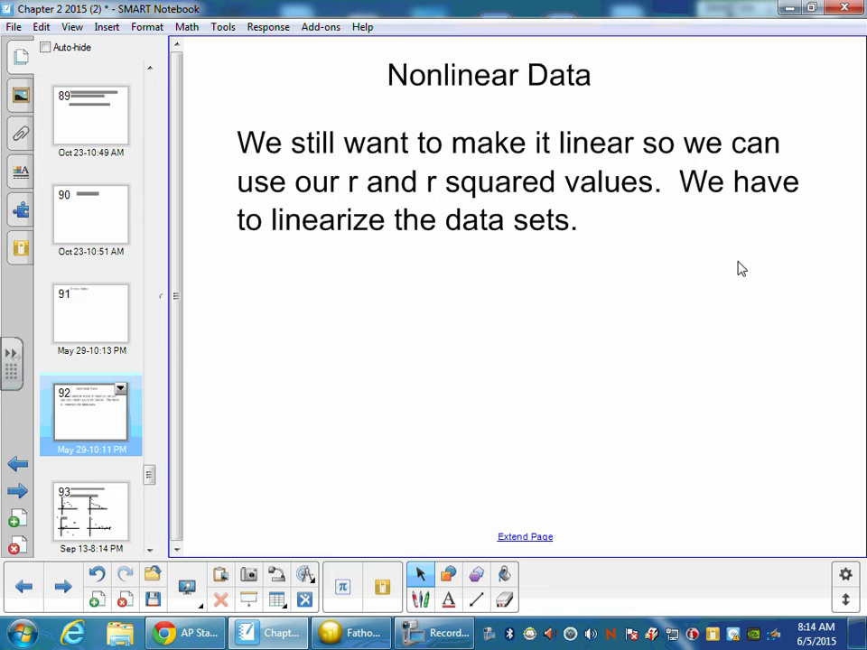
- Advance to page 93 and draw straight underlines beneath 'residual' and 'plots' in the title
{"action": "key", "text": "Page_Down"}
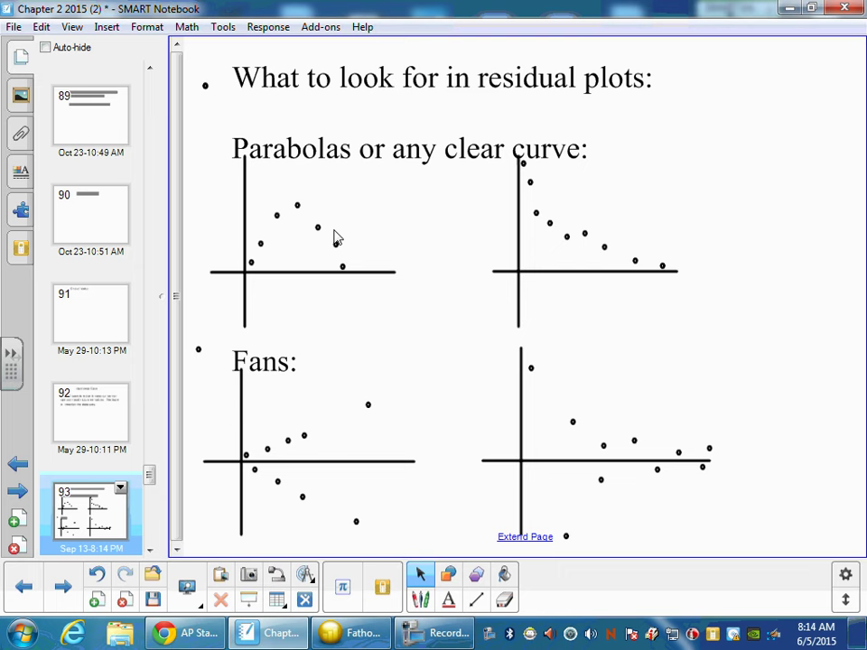
{"action": "left_click", "coordinate": [476, 599]}
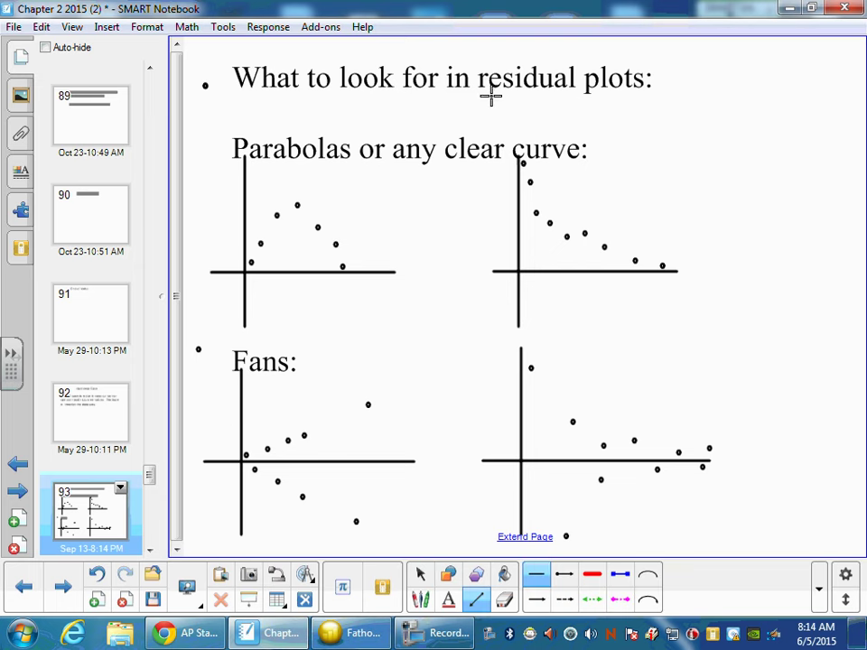
{"action": "left_click_drag", "start_coordinate": [480, 93], "coordinate": [637, 96]}
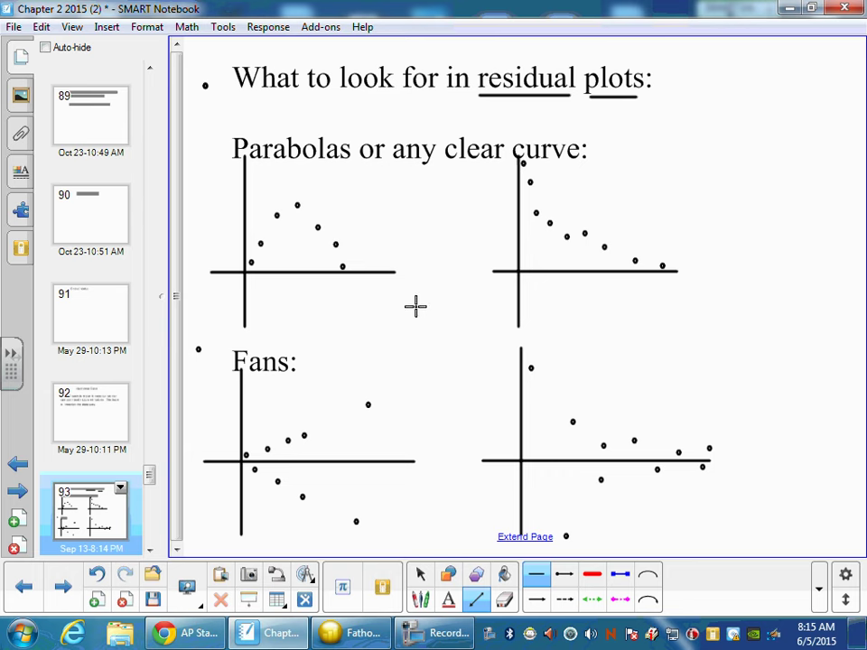
{"action": "left_click", "coordinate": [422, 575]}
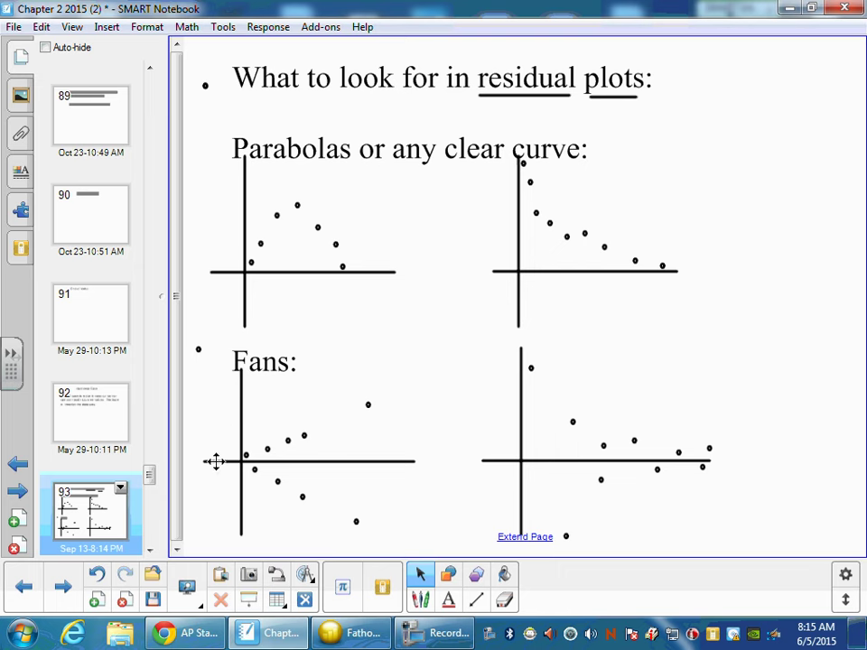
- Page forward past page 94's raw brain/body scatterplot to page 95's log-log scatterplot
{"action": "left_click", "coordinate": [65, 589]}
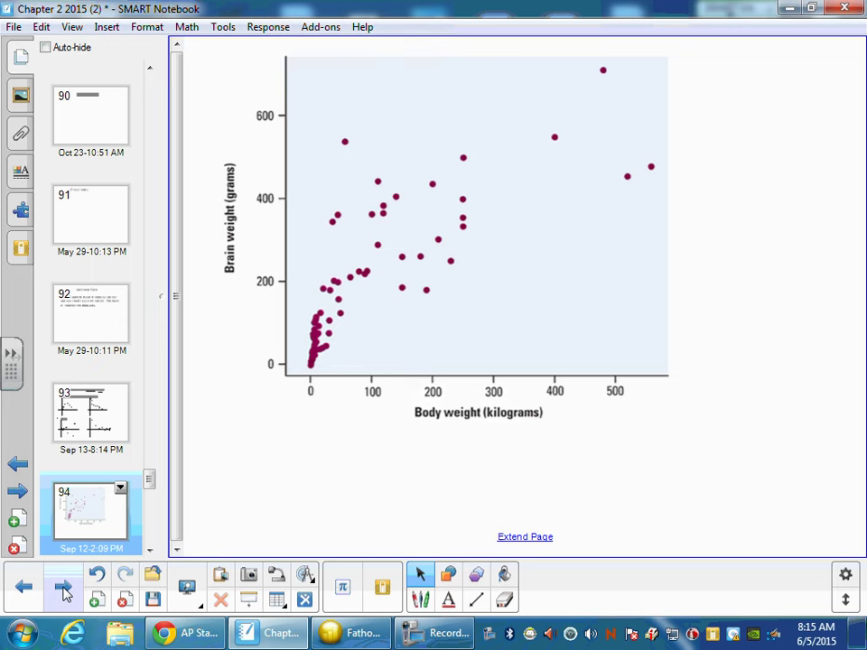
{"action": "left_click", "coordinate": [64, 589]}
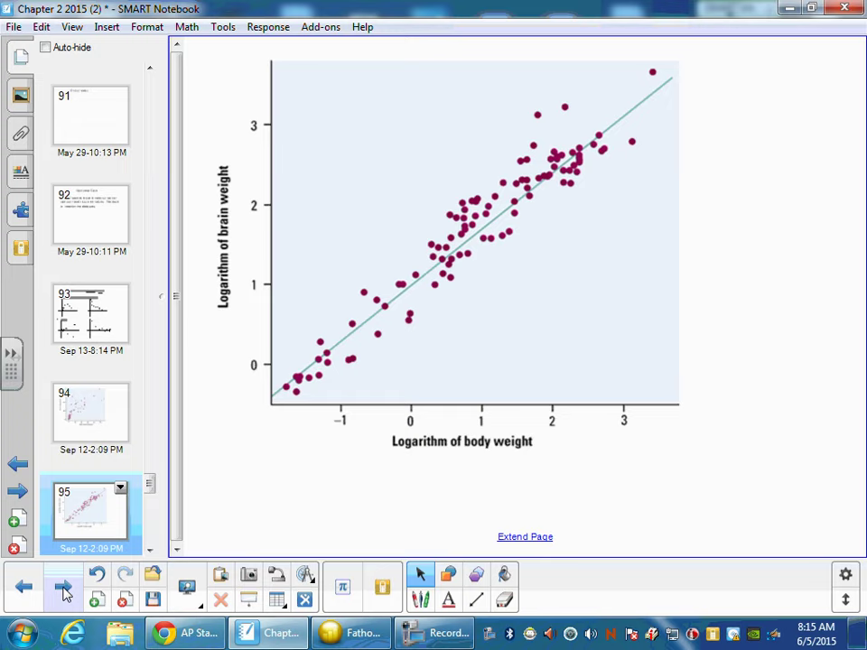
- Add an empty graph to the Fathom workspace
{"action": "left_click", "coordinate": [361, 634]}
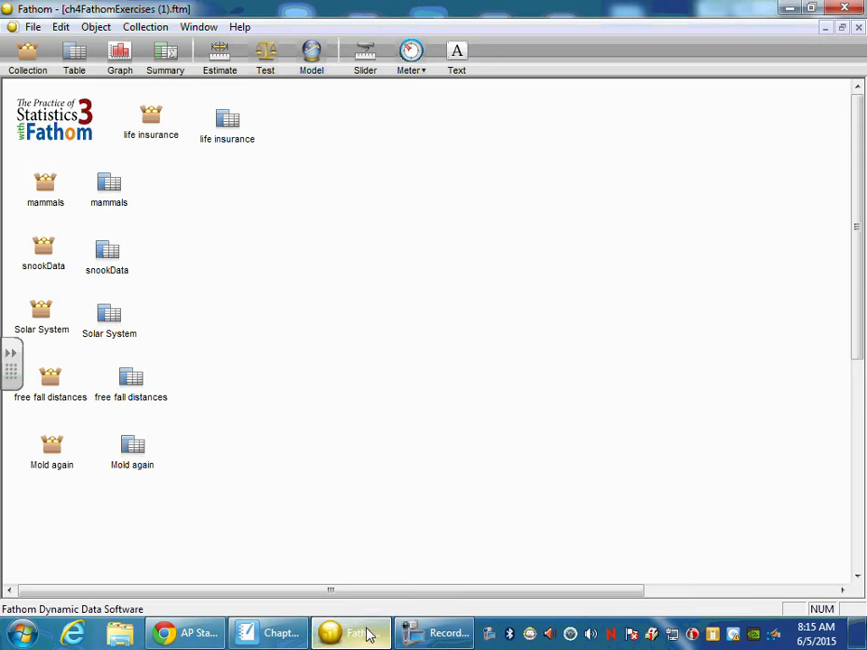
{"action": "left_click", "coordinate": [87, 262]}
{"action": "left_click", "coordinate": [377, 271]}
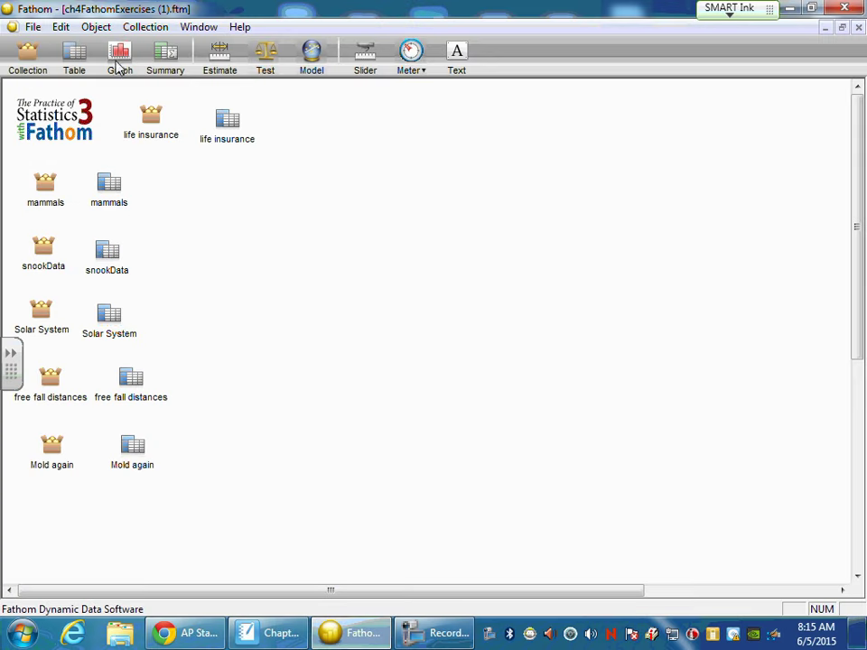
{"action": "left_click_drag", "start_coordinate": [116, 64], "coordinate": [506, 180]}
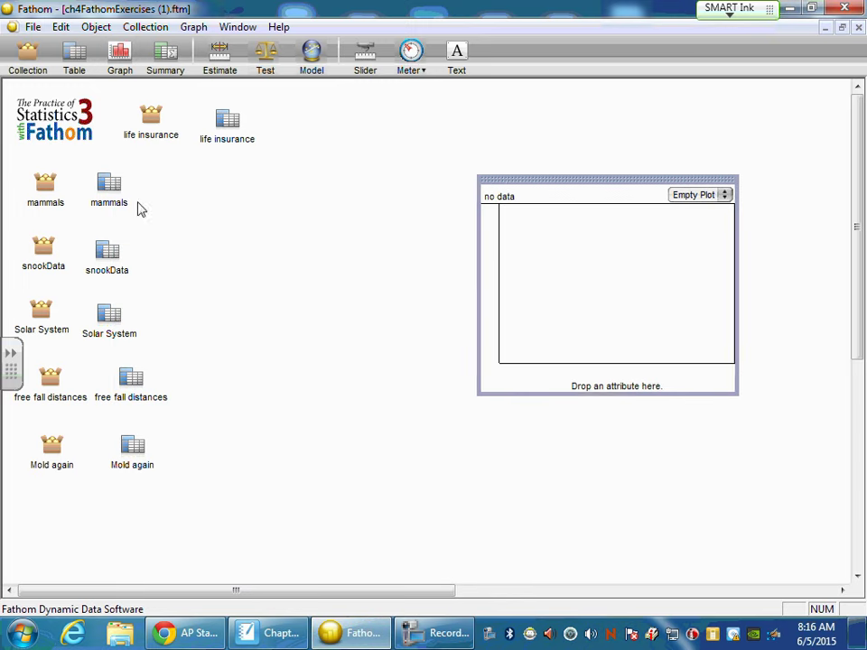
- Open the mammals case table and plot BrainWeight on the y-axis against BodyWeight on the x-axis
{"action": "left_click", "coordinate": [104, 185]}
{"action": "double_click", "coordinate": [134, 207]}
{"action": "left_click_drag", "start_coordinate": [317, 316], "coordinate": [360, 270]}
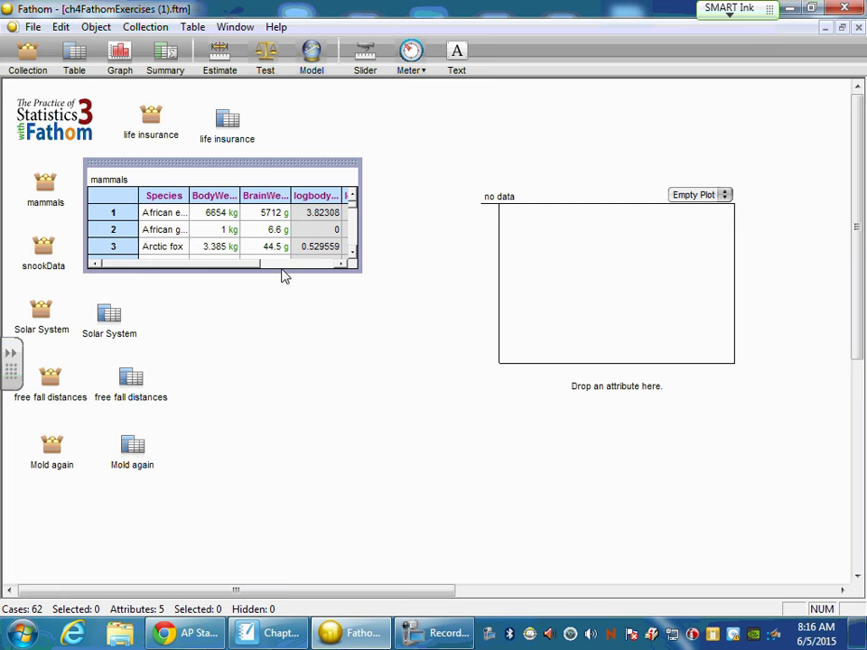
{"action": "left_click_drag", "start_coordinate": [267, 195], "coordinate": [490, 288]}
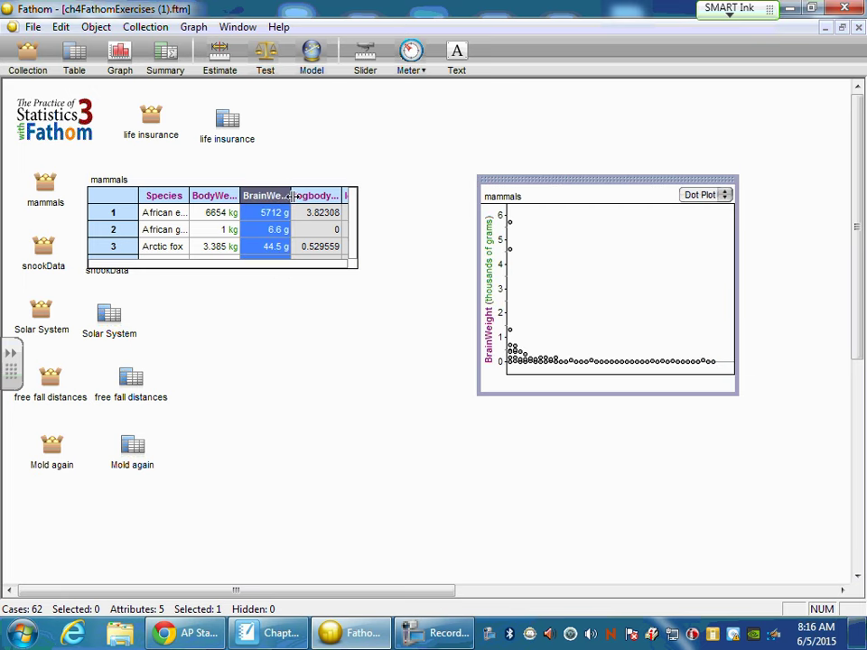
{"action": "left_click_drag", "start_coordinate": [208, 195], "coordinate": [490, 214]}
{"action": "left_click_drag", "start_coordinate": [536, 380], "coordinate": [537, 381]}
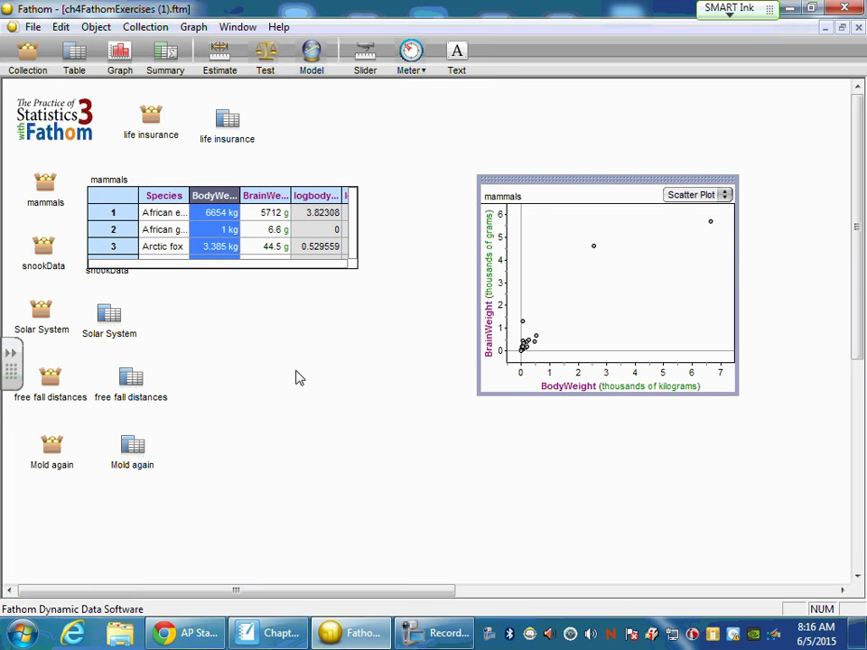
- Widen the mammals table and plot logBrainweight against logbodyweight
{"action": "left_click_drag", "start_coordinate": [350, 269], "coordinate": [425, 320]}
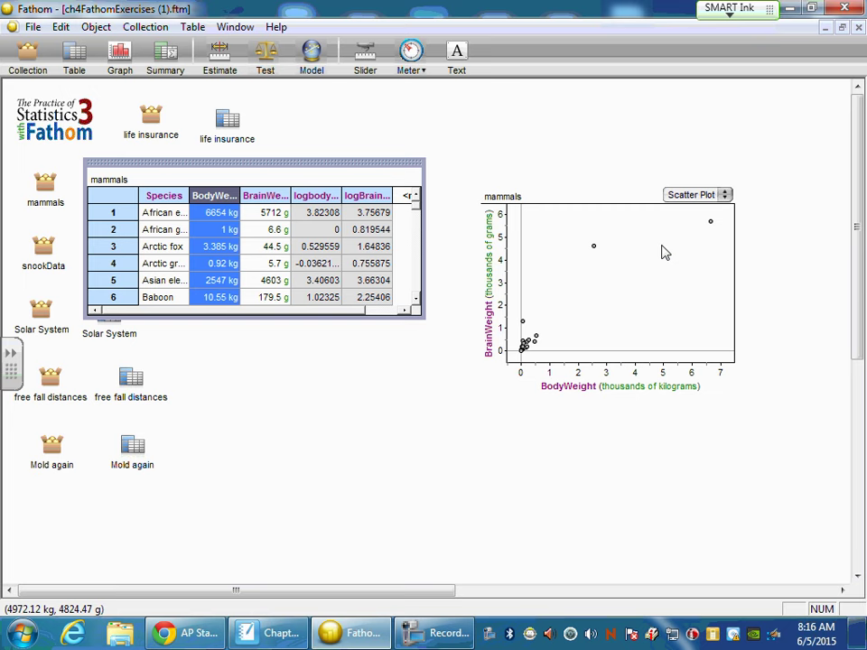
{"action": "left_click", "coordinate": [382, 389]}
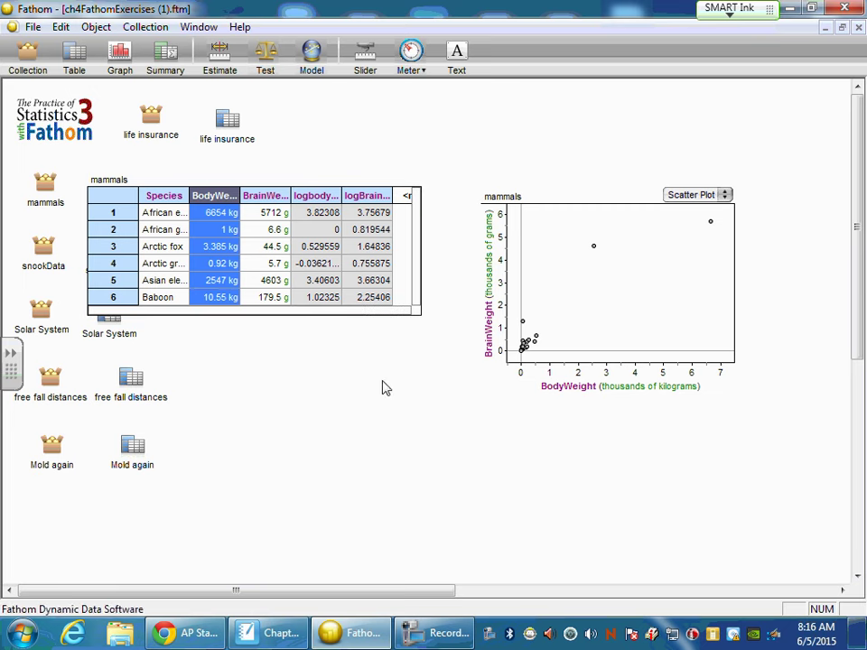
{"action": "left_click", "coordinate": [366, 195]}
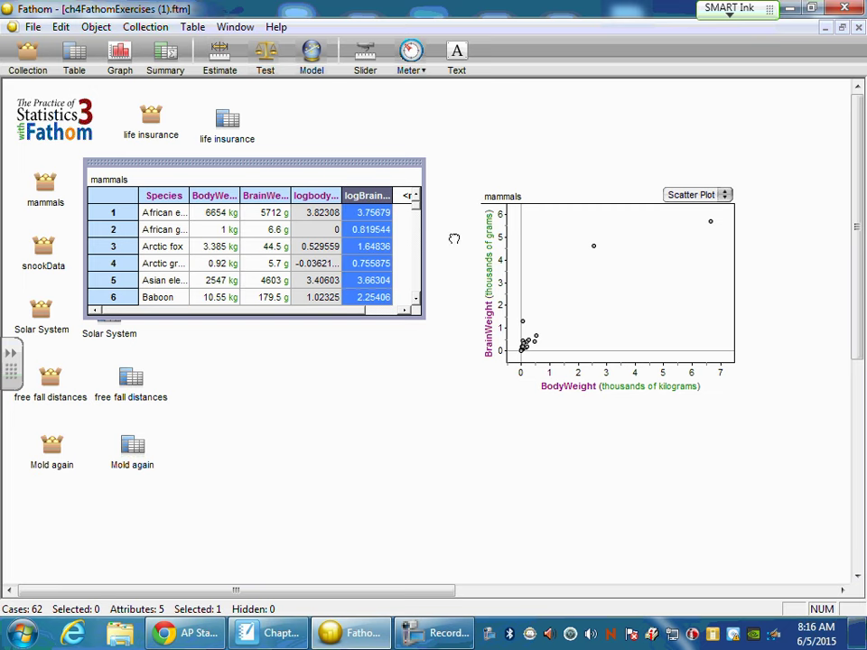
{"action": "left_click_drag", "start_coordinate": [454, 239], "coordinate": [488, 214]}
{"action": "left_click_drag", "start_coordinate": [488, 271], "coordinate": [489, 271]}
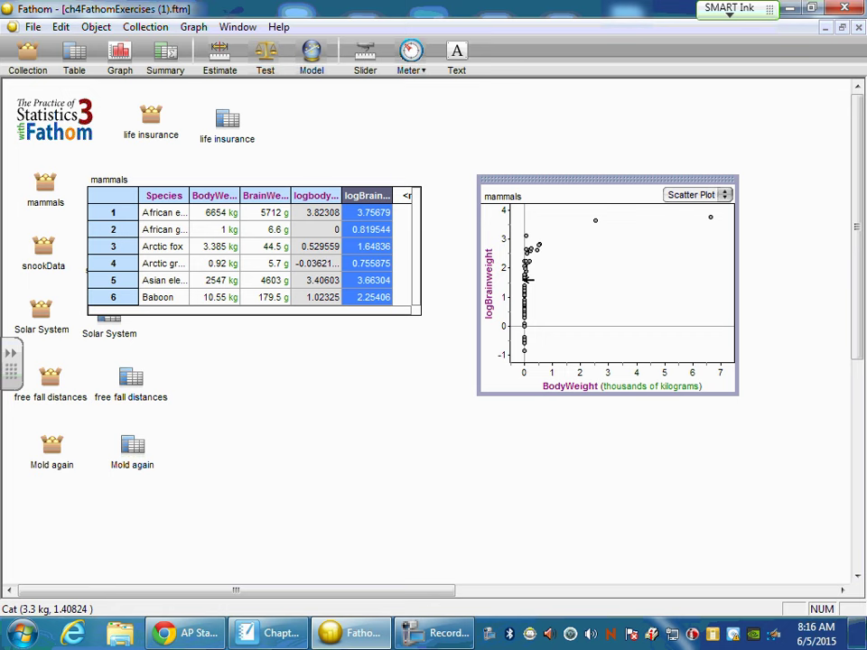
{"action": "left_click", "coordinate": [310, 195]}
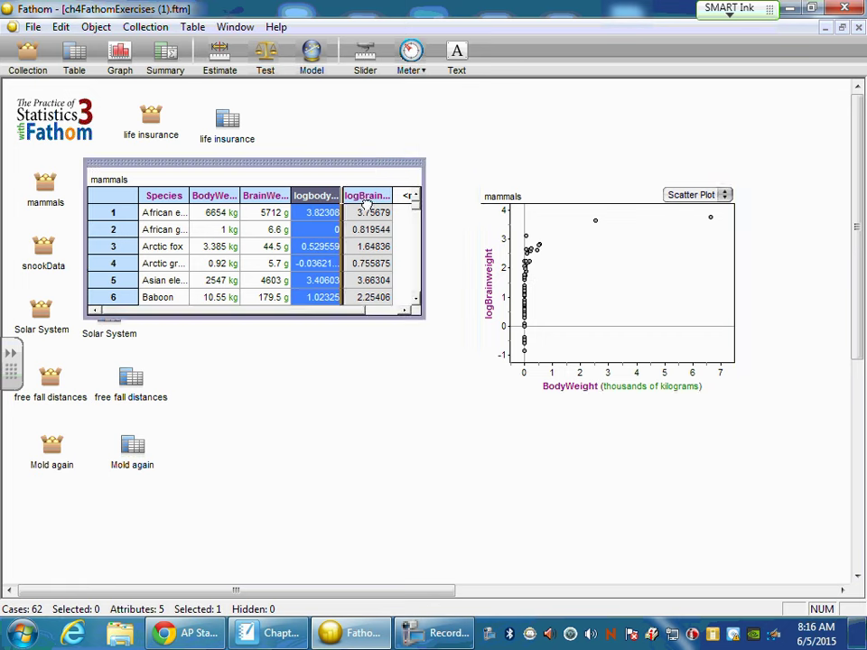
{"action": "left_click_drag", "start_coordinate": [365, 205], "coordinate": [523, 379]}
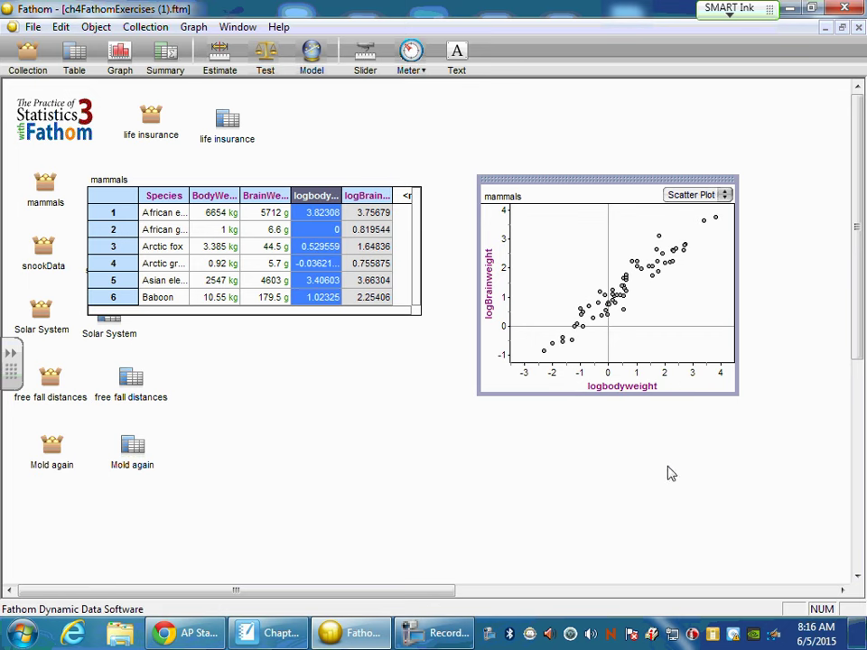
- Enlarge the scatter plot and add a least-squares line (0.752logbodyweight + 0.93, r² = 0.92)
{"action": "left_click_drag", "start_coordinate": [548, 177], "coordinate": [512, 148]}
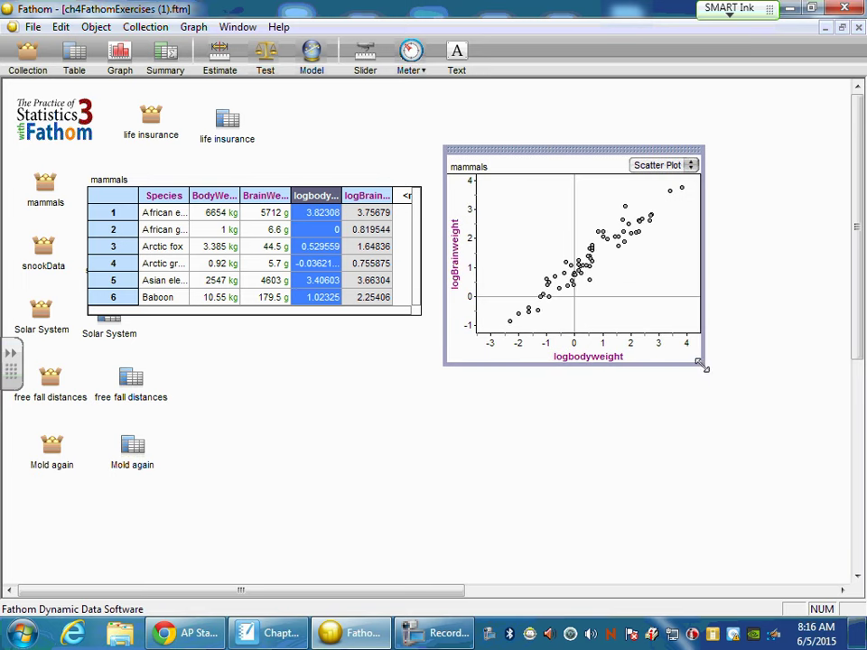
{"action": "left_click_drag", "start_coordinate": [701, 366], "coordinate": [799, 415]}
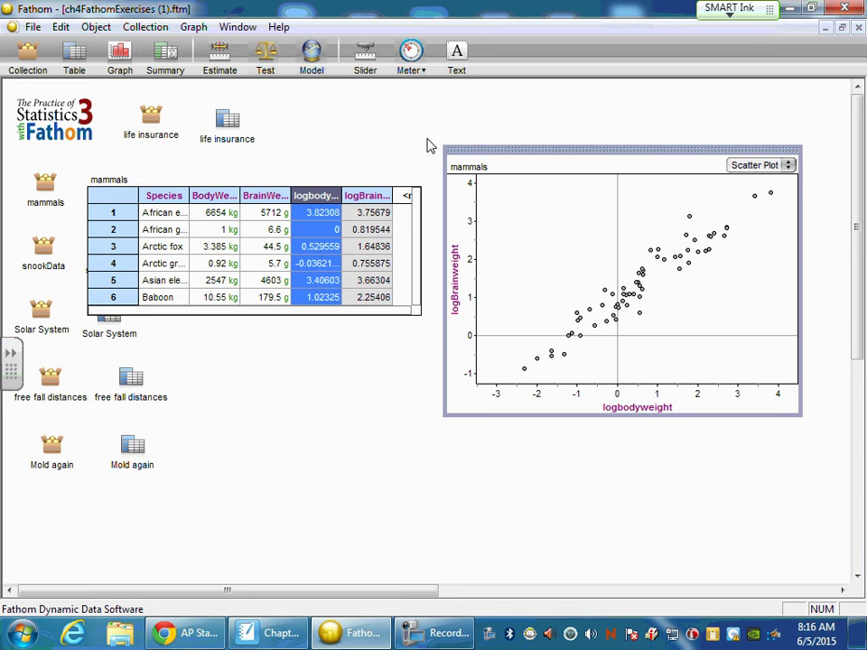
{"action": "left_click", "coordinate": [238, 26]}
{"action": "mouse_move", "coordinate": [194, 26]}
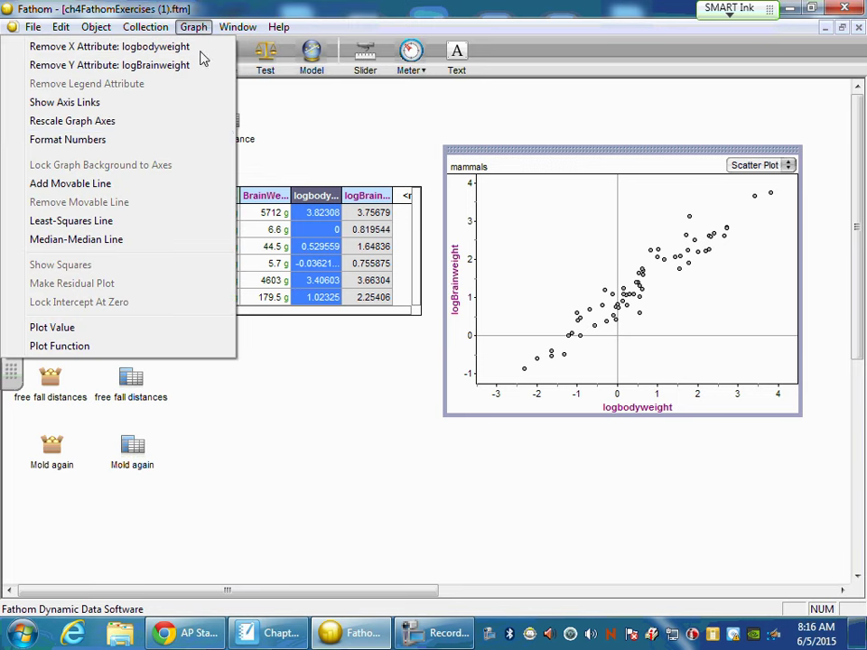
{"action": "left_click", "coordinate": [150, 221]}
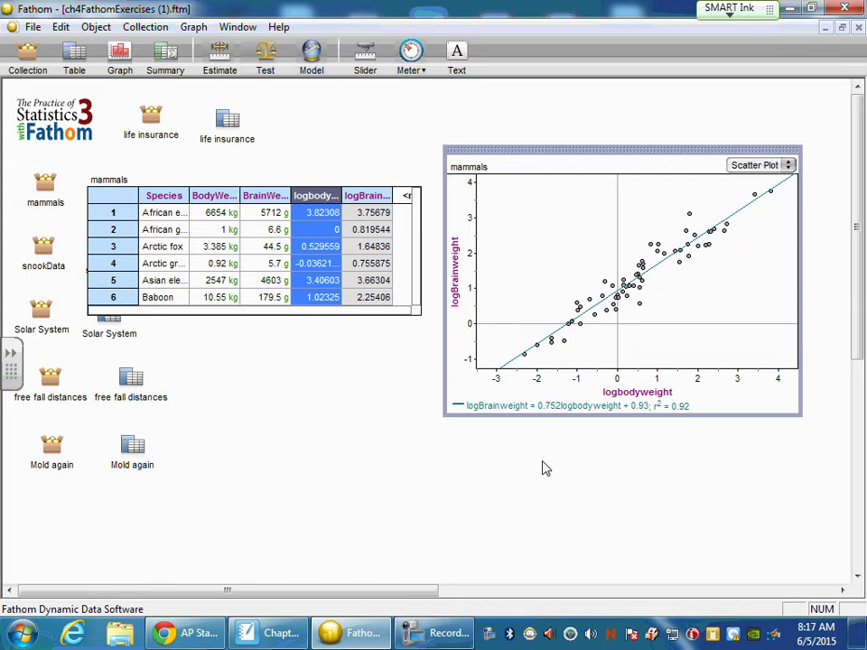
- Add page 96 after page 95 and paste the copied Fathom log-log graph onto it
{"action": "left_click", "coordinate": [302, 636]}
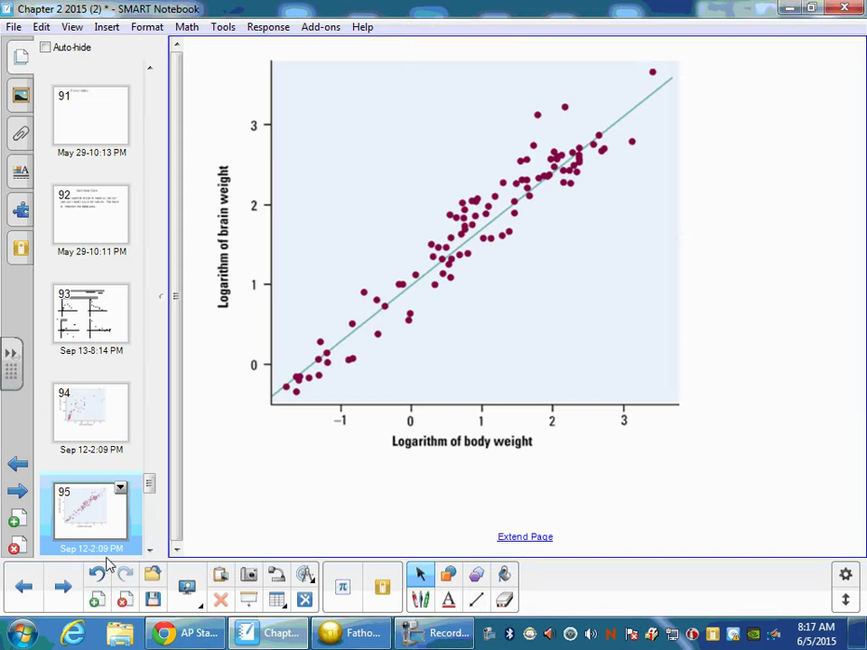
{"action": "left_click", "coordinate": [98, 600]}
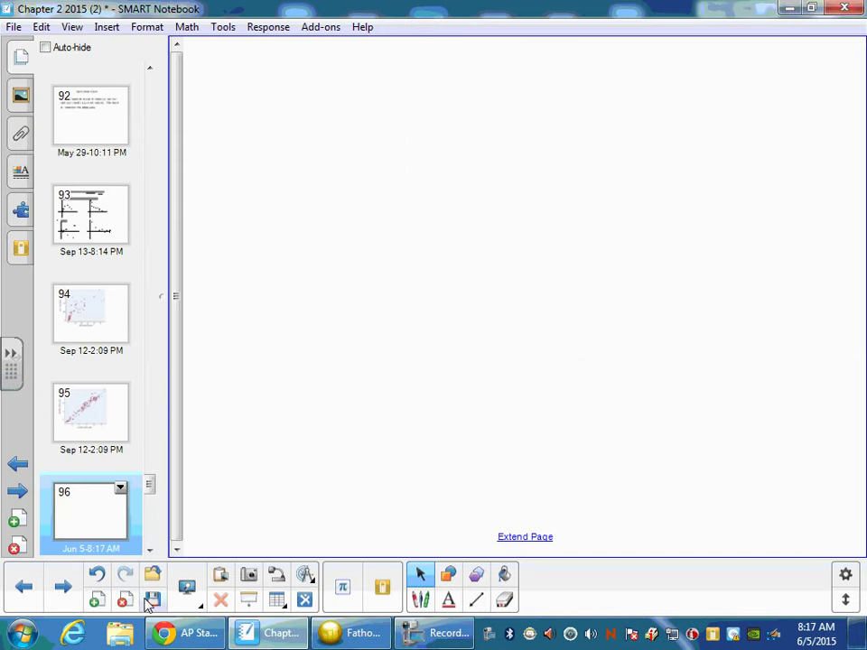
{"action": "key", "text": "ctrl+v"}
{"action": "left_click", "coordinate": [484, 422]}
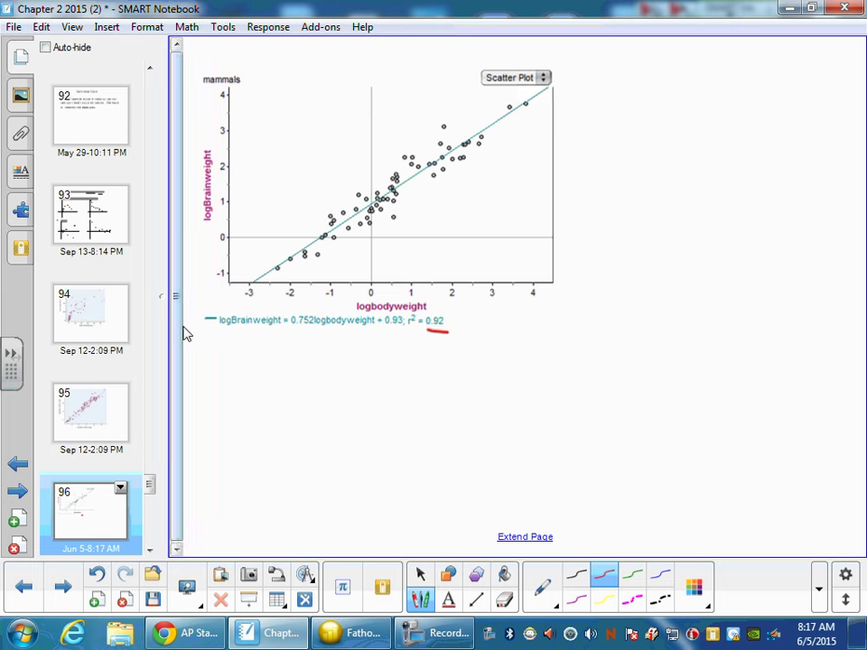
- Handwrite 10^log(Brain) = 10^(.752 log(Body))·10^.93 below the regression equation
{"action": "left_click_drag", "start_coordinate": [222, 341], "coordinate": [221, 353]}
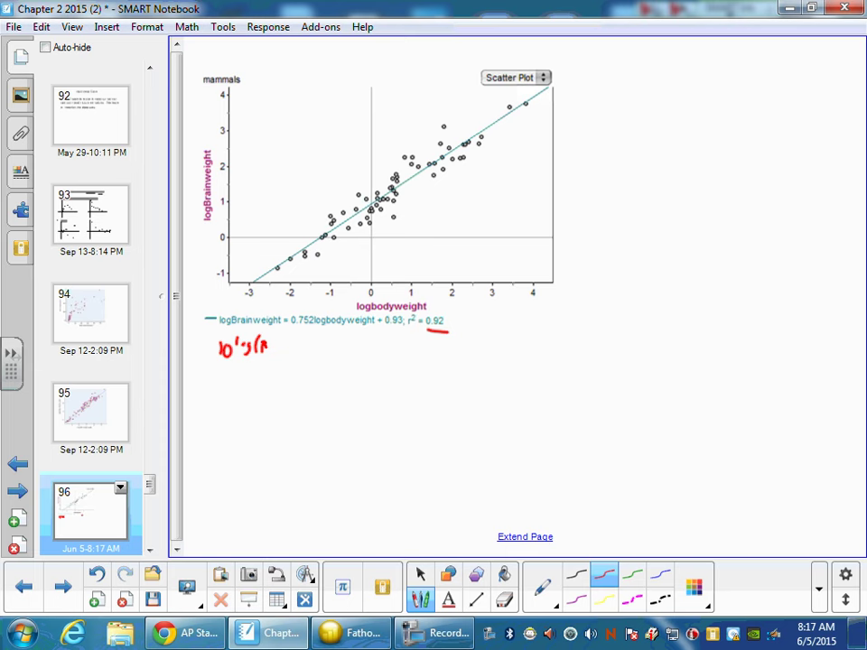
{"action": "left_click_drag", "start_coordinate": [261, 341], "coordinate": [287, 350]}
{"action": "left_click_drag", "start_coordinate": [305, 355], "coordinate": [334, 347]}
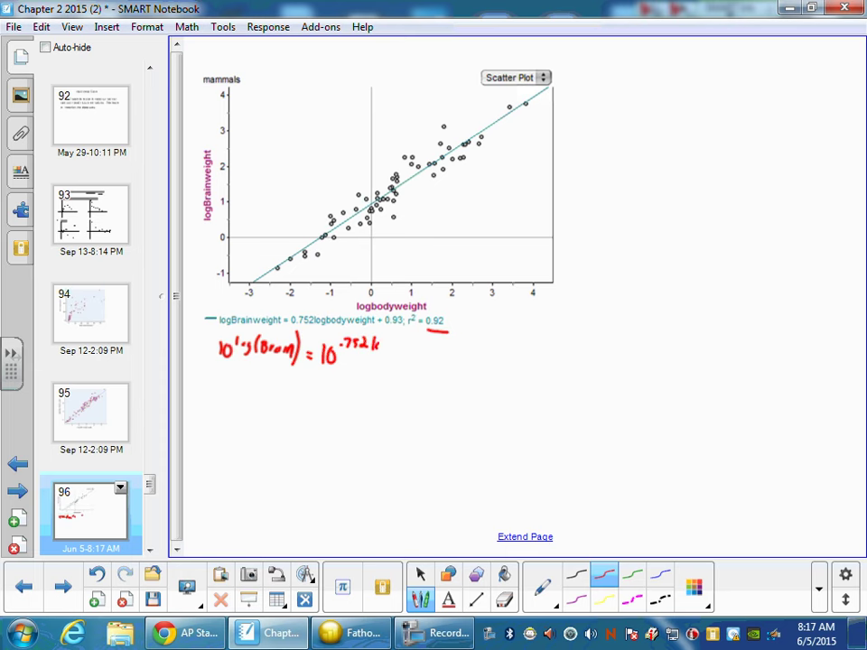
{"action": "left_click_drag", "start_coordinate": [399, 347], "coordinate": [421, 358]}
{"action": "left_click_drag", "start_coordinate": [426, 338], "coordinate": [428, 359]}
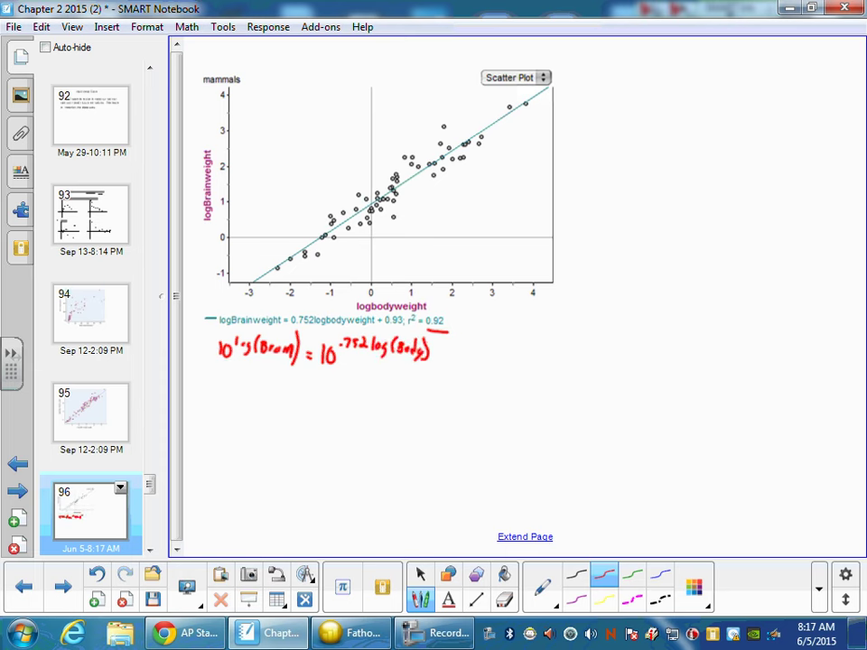
{"action": "left_click", "coordinate": [435, 359]}
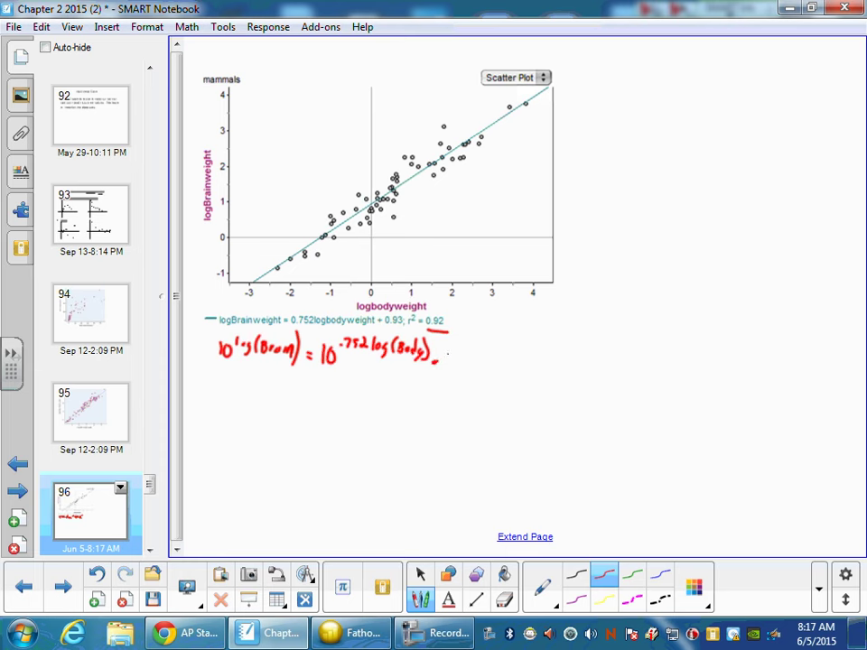
{"action": "mouse_move", "coordinate": [479, 347]}
{"action": "left_mouse_down"}
{"action": "mouse_move", "coordinate": [478, 360]}
{"action": "mouse_move", "coordinate": [487, 360]}
{"action": "left_mouse_up"}
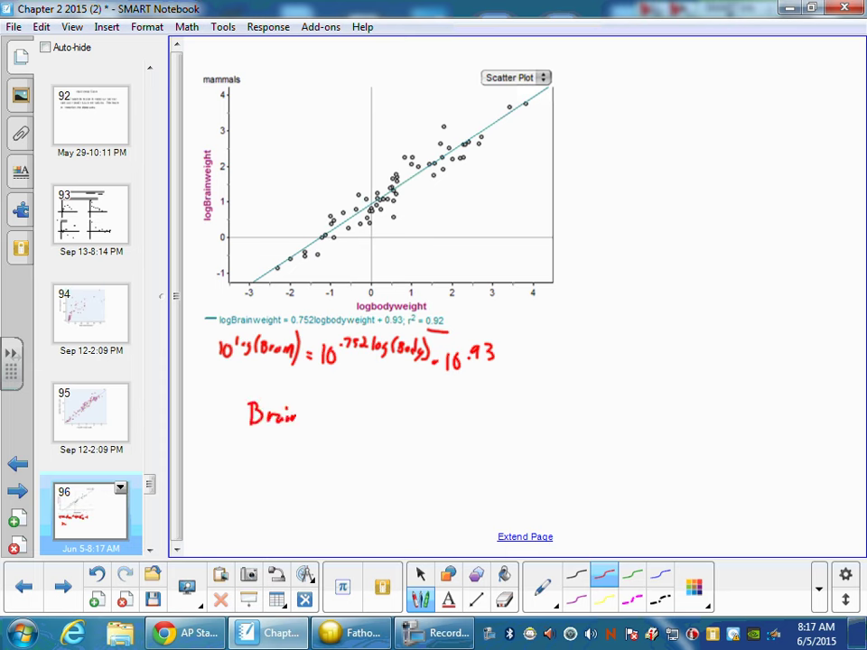
- Begin writing 'Brain =' and compute 10^.93 on the TI-SmartView calculator
{"action": "left_click_drag", "start_coordinate": [312, 413], "coordinate": [316, 413]}
{"action": "left_click", "coordinate": [420, 574]}
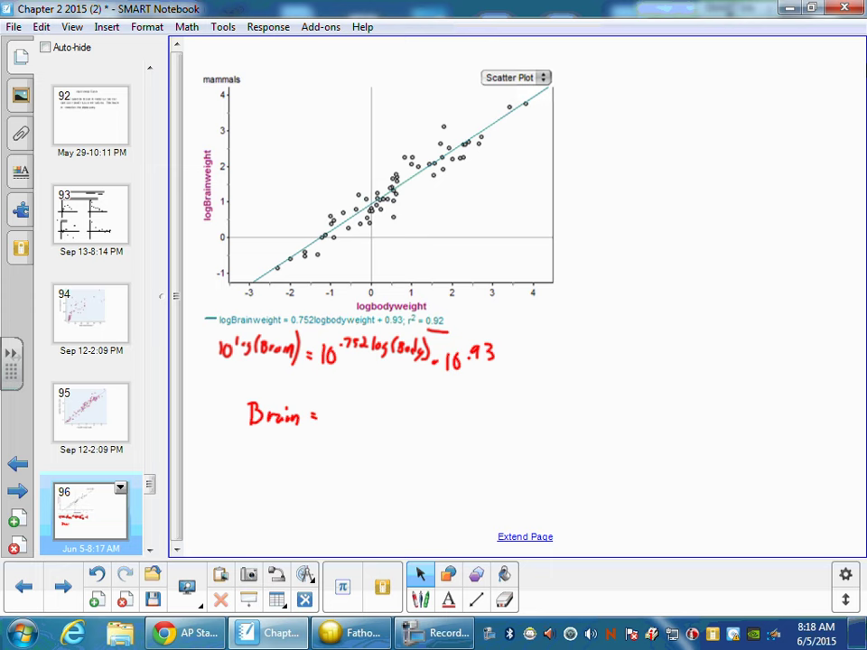
{"action": "left_click", "coordinate": [441, 631]}
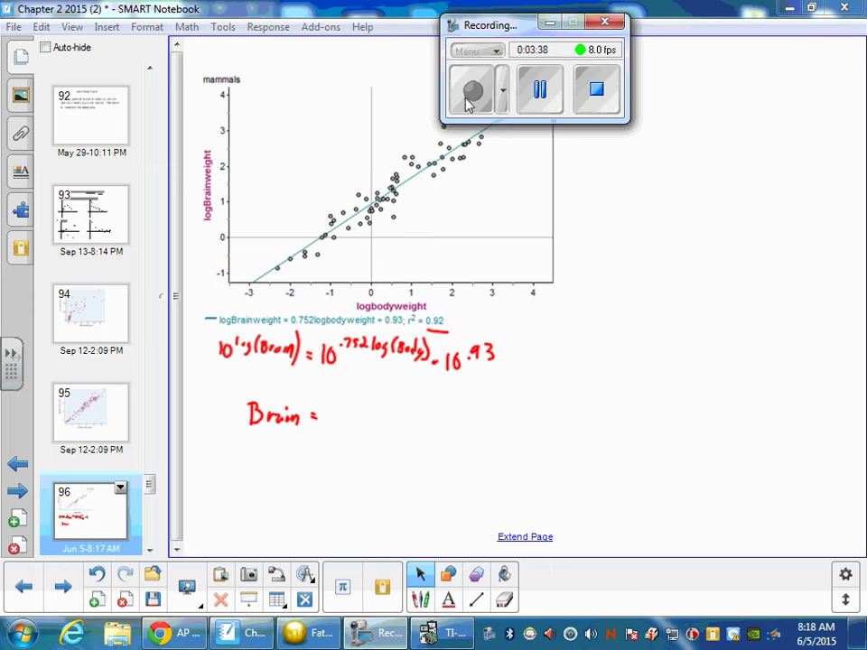
{"action": "left_click", "coordinate": [456, 634]}
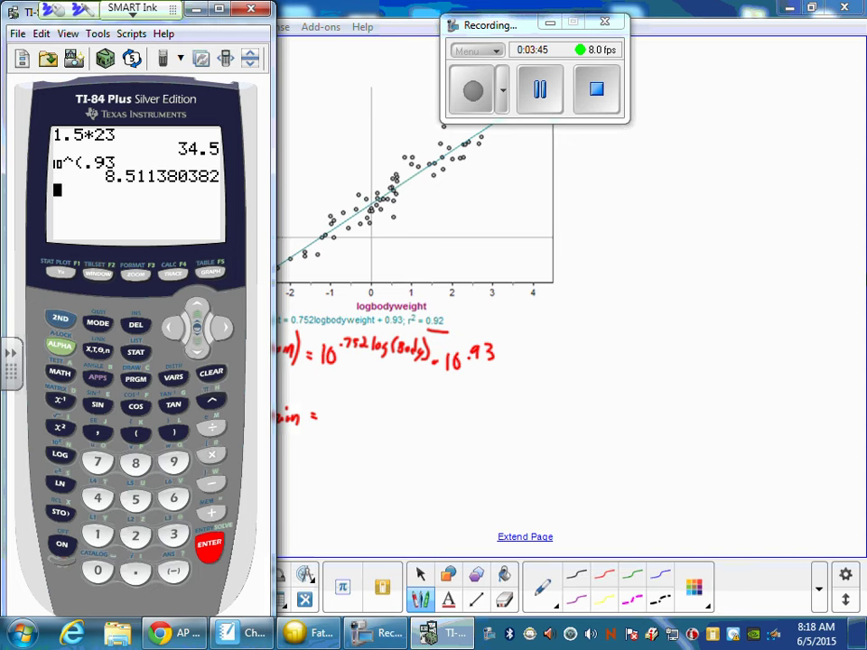
{"action": "left_click", "coordinate": [335, 407]}
- Finish writing Brain = 8.51(Body)^.752 and draw a box around the equation
{"action": "left_click_drag", "start_coordinate": [335, 407], "coordinate": [333, 408]}
{"action": "left_click", "coordinate": [342, 420]}
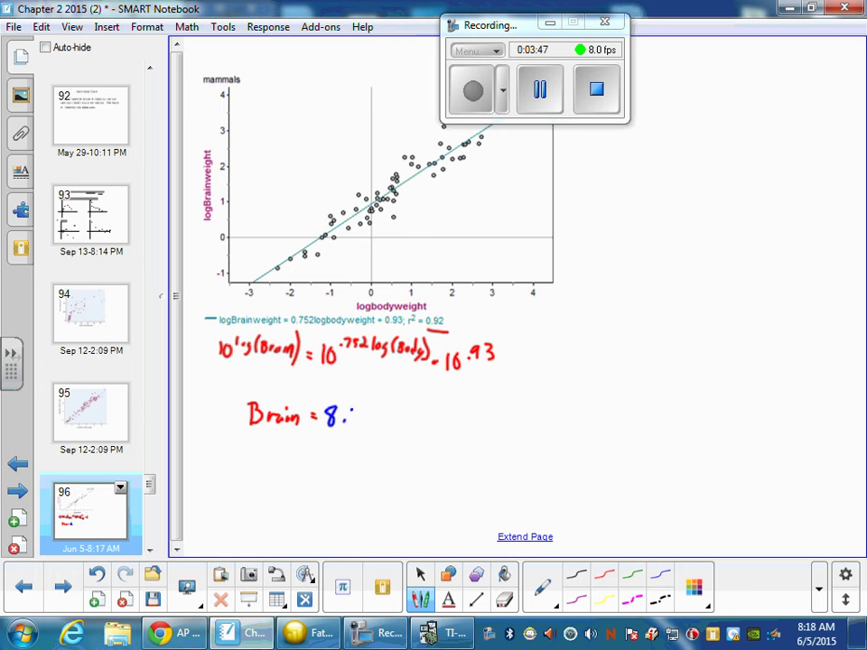
{"action": "left_click_drag", "start_coordinate": [383, 394], "coordinate": [378, 429]}
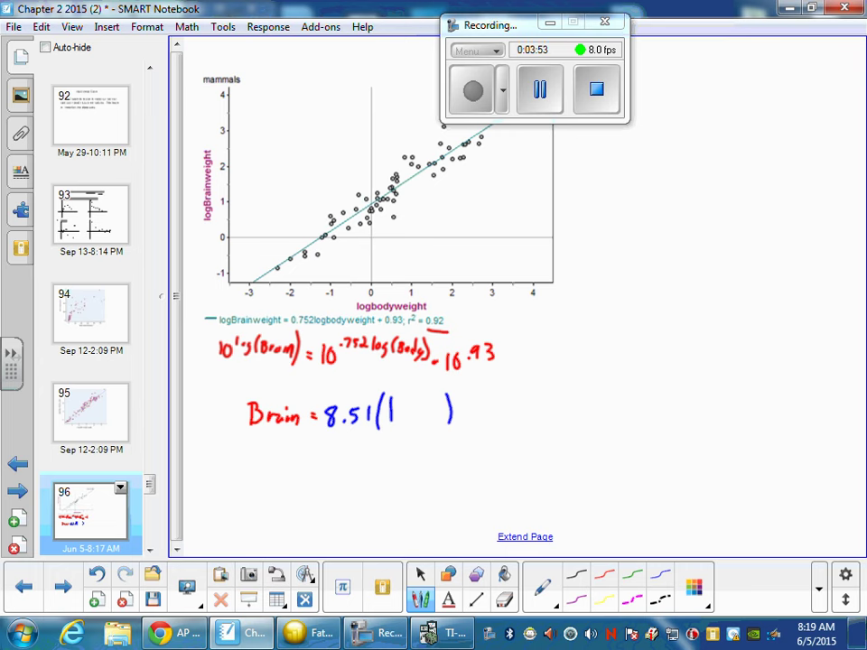
{"action": "left_click_drag", "start_coordinate": [391, 398], "coordinate": [391, 422]}
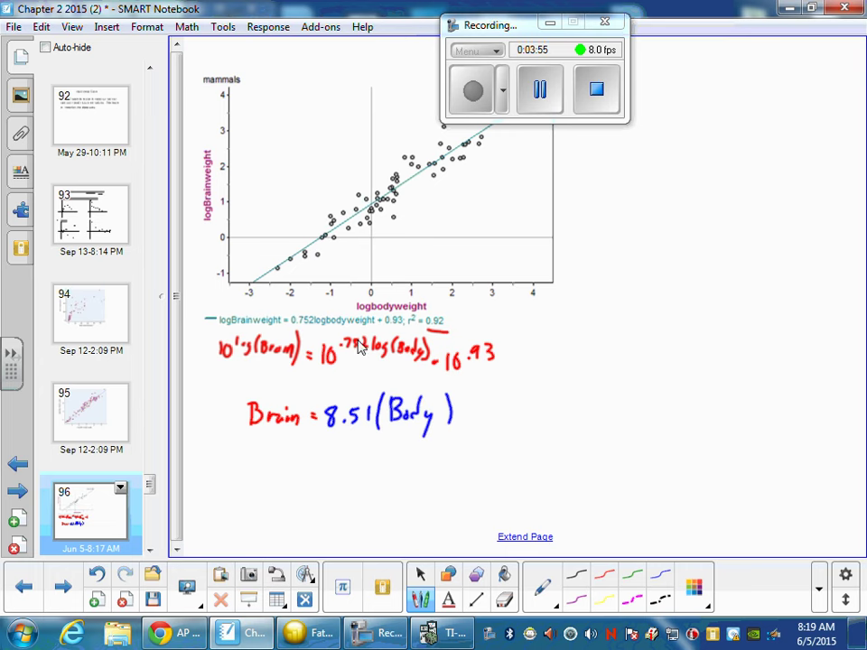
{"action": "left_click_drag", "start_coordinate": [358, 348], "coordinate": [368, 354]}
{"action": "left_click", "coordinate": [456, 399]}
{"action": "mouse_move", "coordinate": [461, 390]}
{"action": "left_mouse_down"}
{"action": "mouse_move", "coordinate": [466, 401]}
{"action": "mouse_move", "coordinate": [501, 402]}
{"action": "left_mouse_up"}
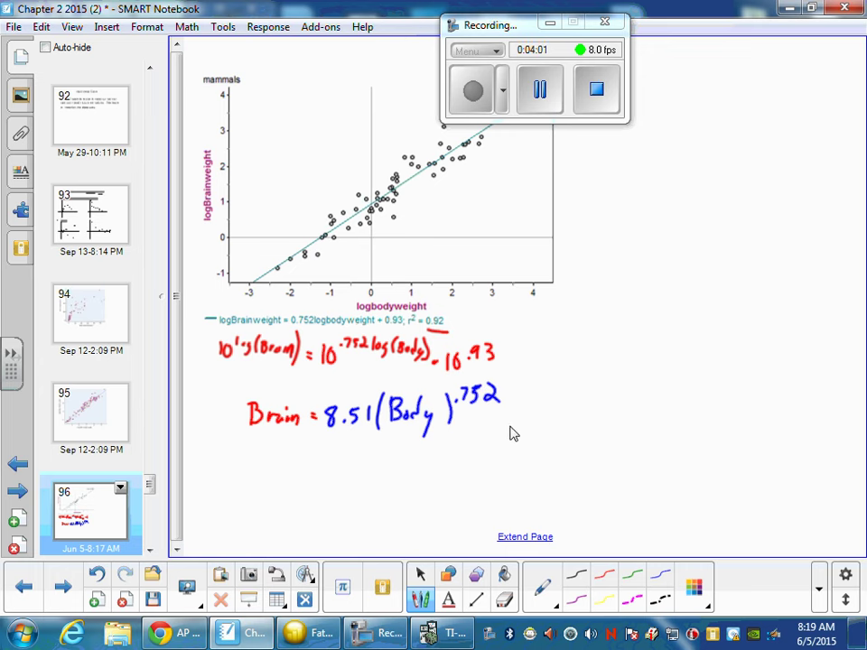
{"action": "left_click_drag", "start_coordinate": [511, 371], "coordinate": [239, 384]}
{"action": "left_click_drag", "start_coordinate": [229, 433], "coordinate": [511, 437]}
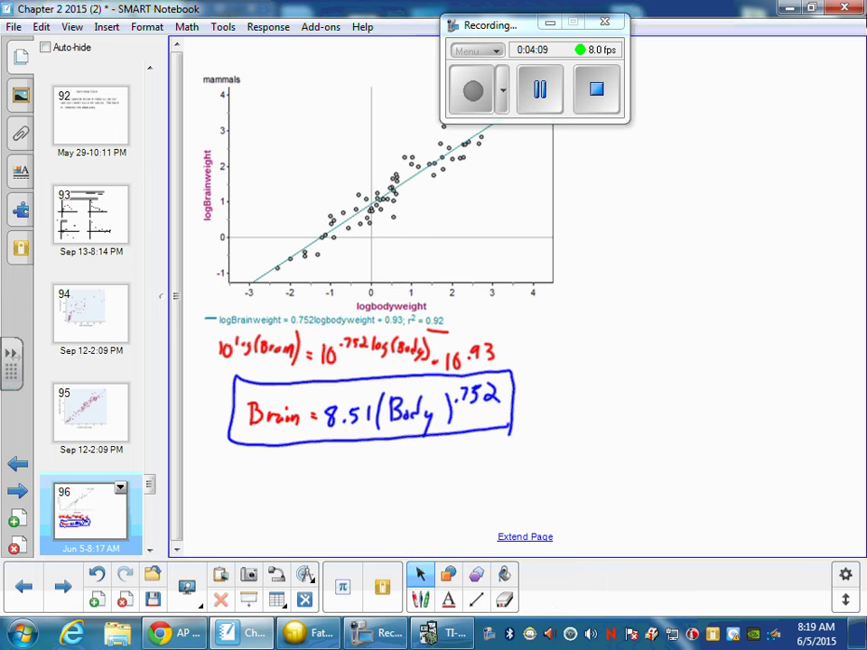
- Switch the Fathom graph back to raw BrainWeight versus BodyWeight axes
{"action": "left_click", "coordinate": [316, 632]}
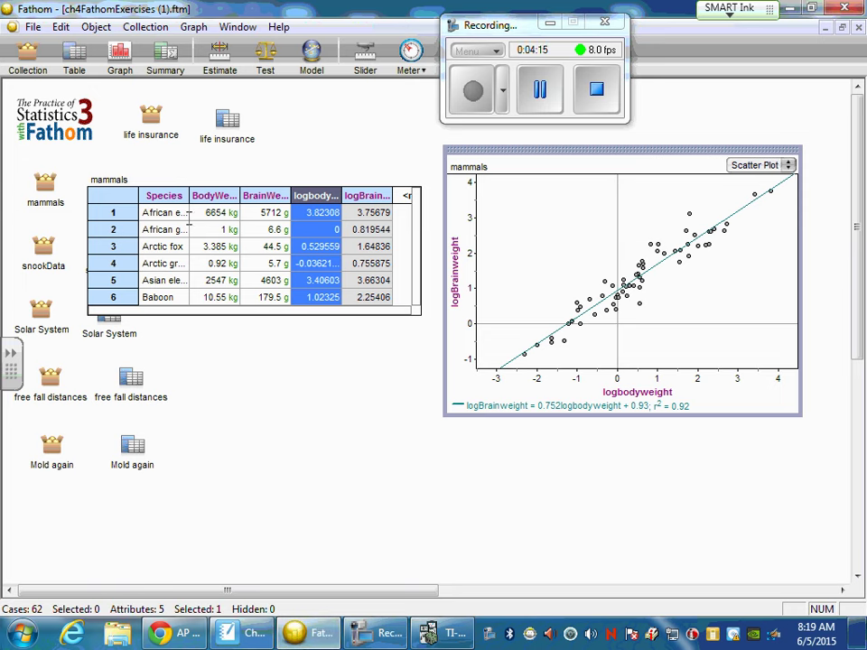
{"action": "left_click_drag", "start_coordinate": [207, 197], "coordinate": [564, 384]}
{"action": "left_click_drag", "start_coordinate": [265, 195], "coordinate": [456, 280]}
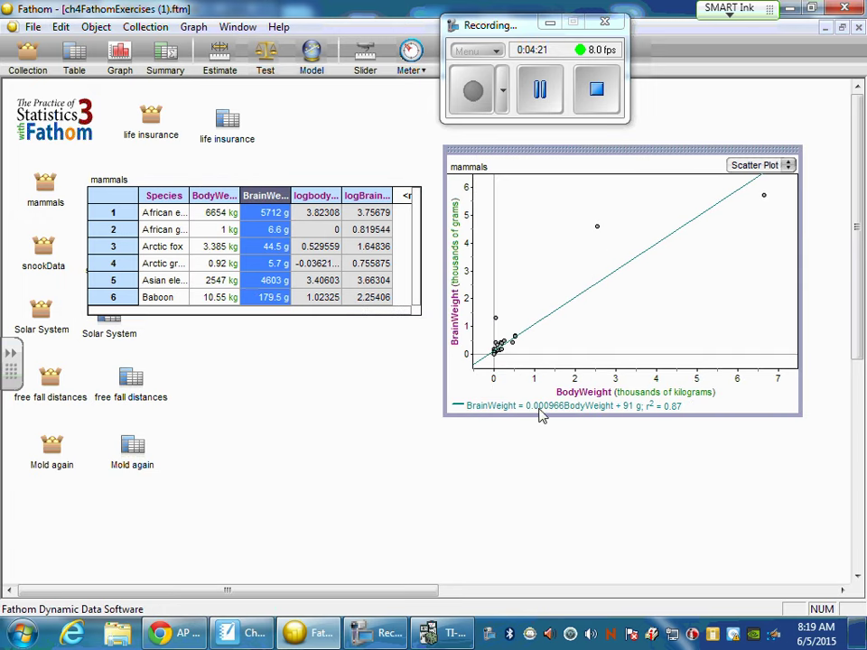
- Remove the least-squares line and choose Plot Function from the graph's context menu
{"action": "left_click", "coordinate": [193, 26]}
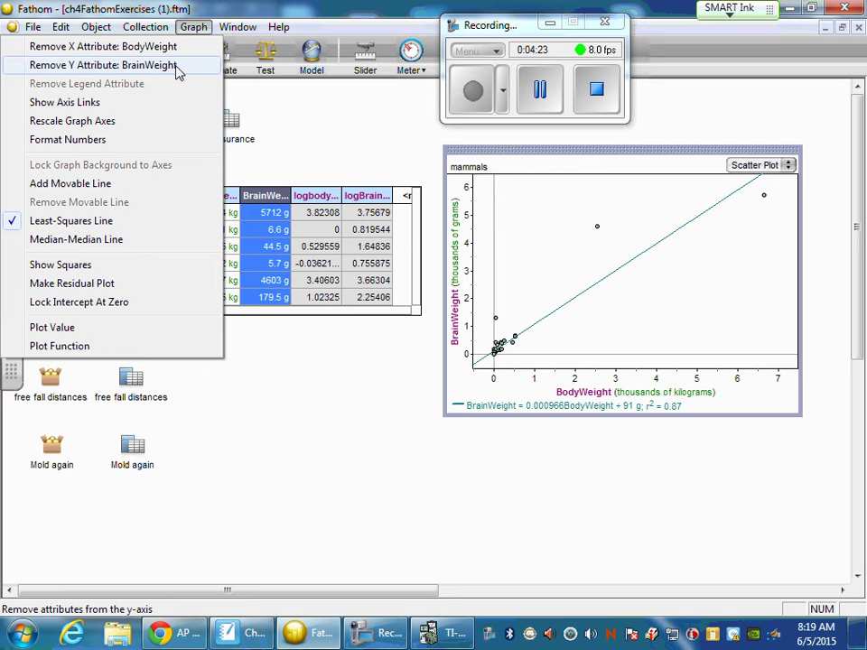
{"action": "left_click", "coordinate": [152, 221]}
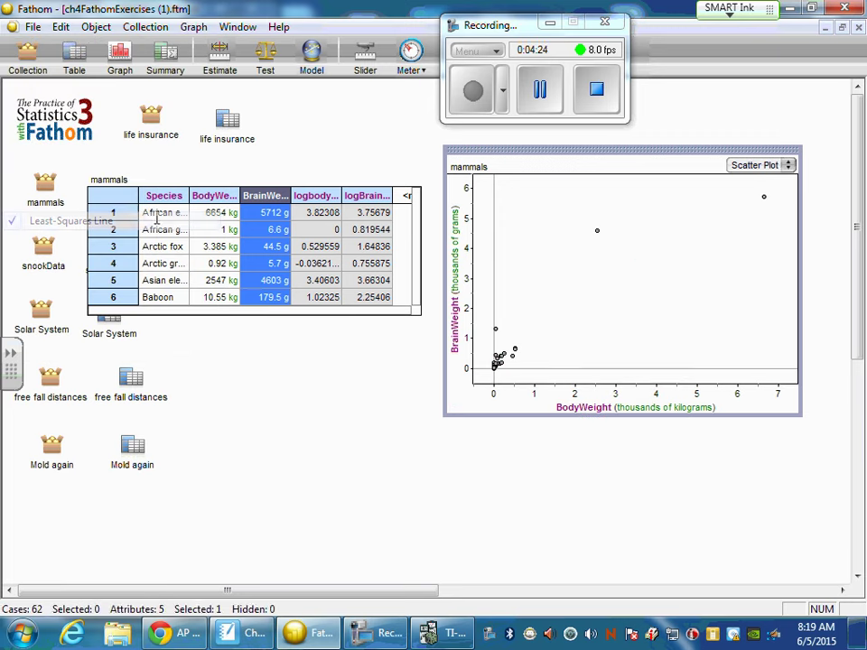
{"action": "right_click", "coordinate": [537, 406]}
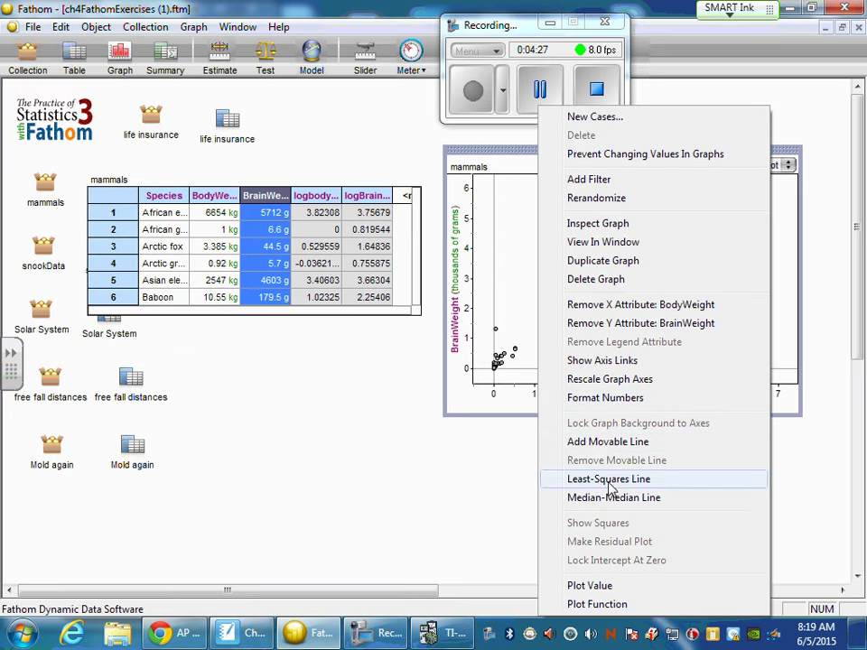
{"action": "left_click", "coordinate": [578, 605]}
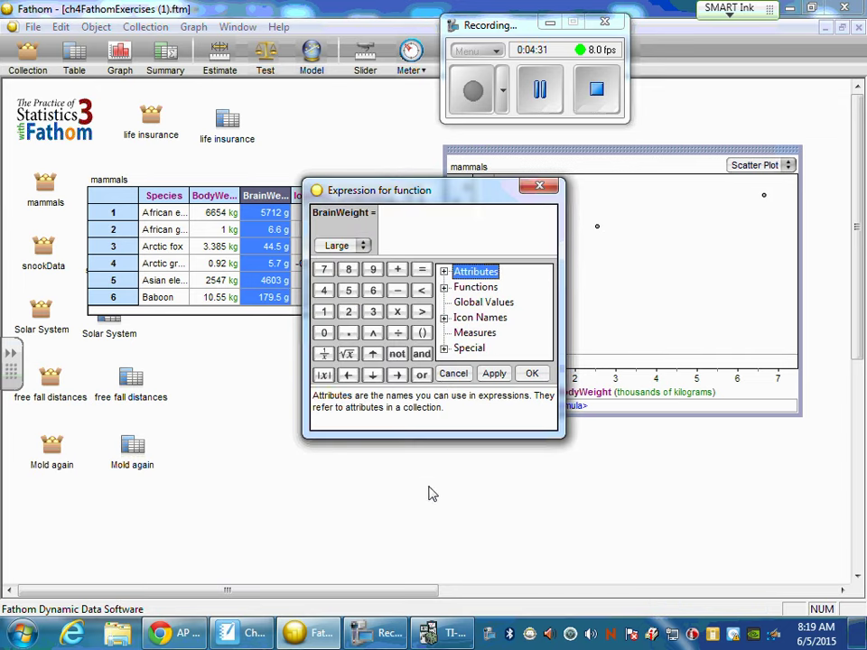
- Enter 8.51(BrainWeight)^0.752 as the function expression, checking it against the Notebook model
{"action": "left_click", "coordinate": [246, 638]}
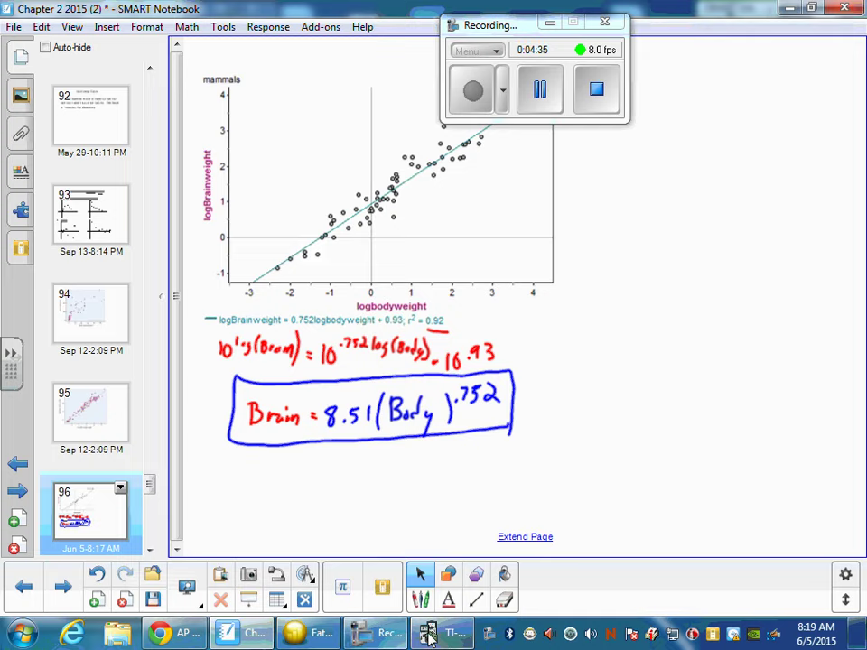
{"action": "left_click", "coordinate": [311, 635]}
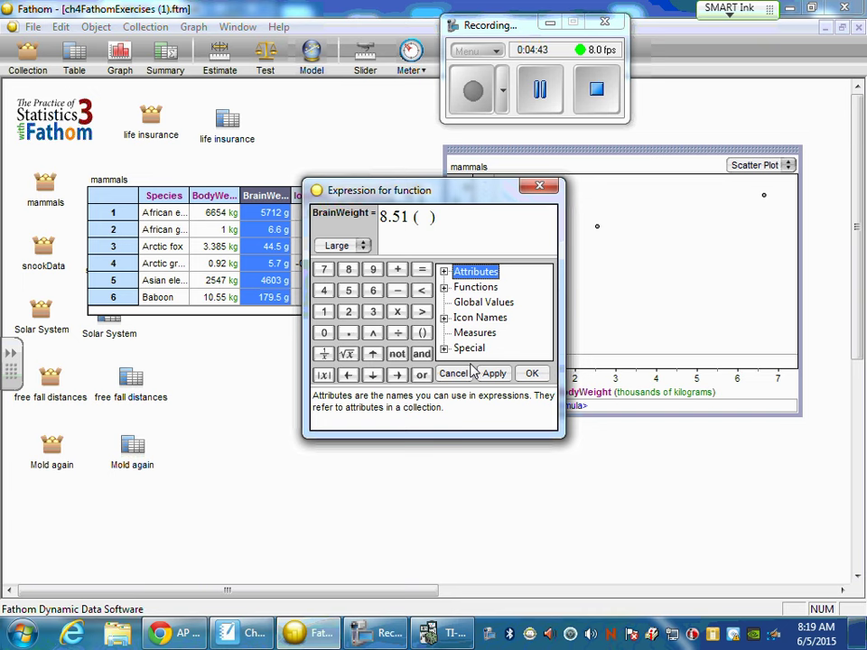
{"action": "left_click", "coordinate": [443, 272]}
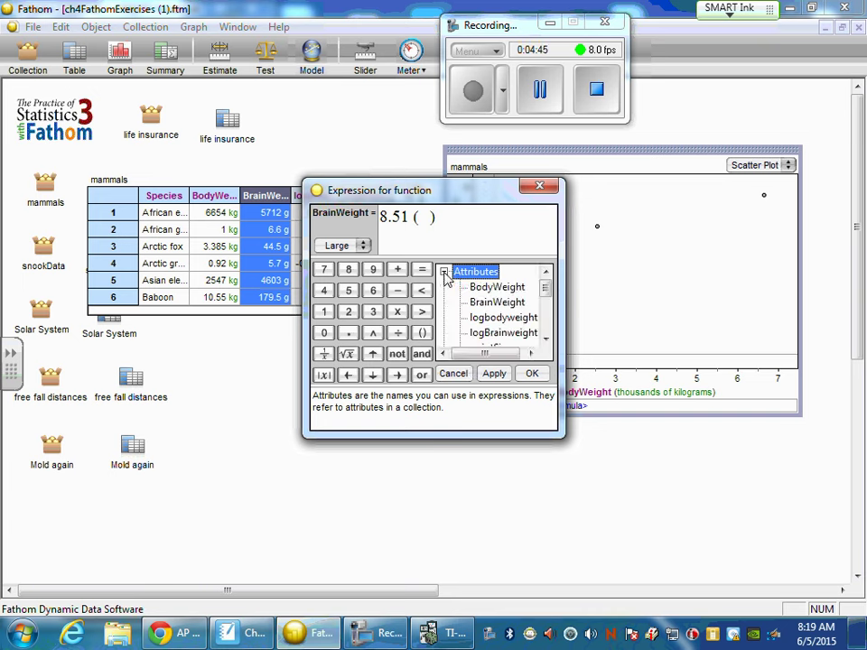
{"action": "double_click", "coordinate": [504, 304]}
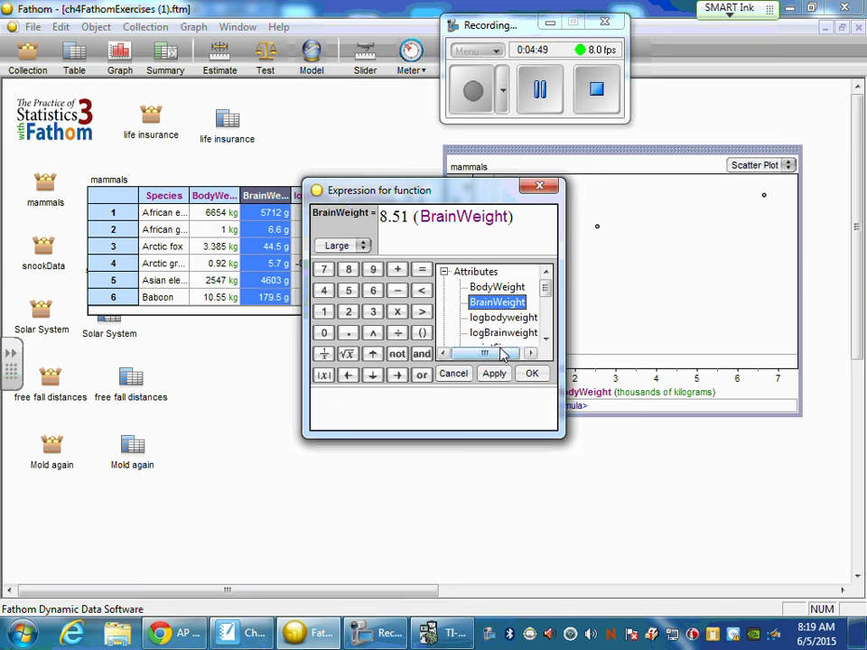
{"action": "left_click", "coordinate": [373, 333]}
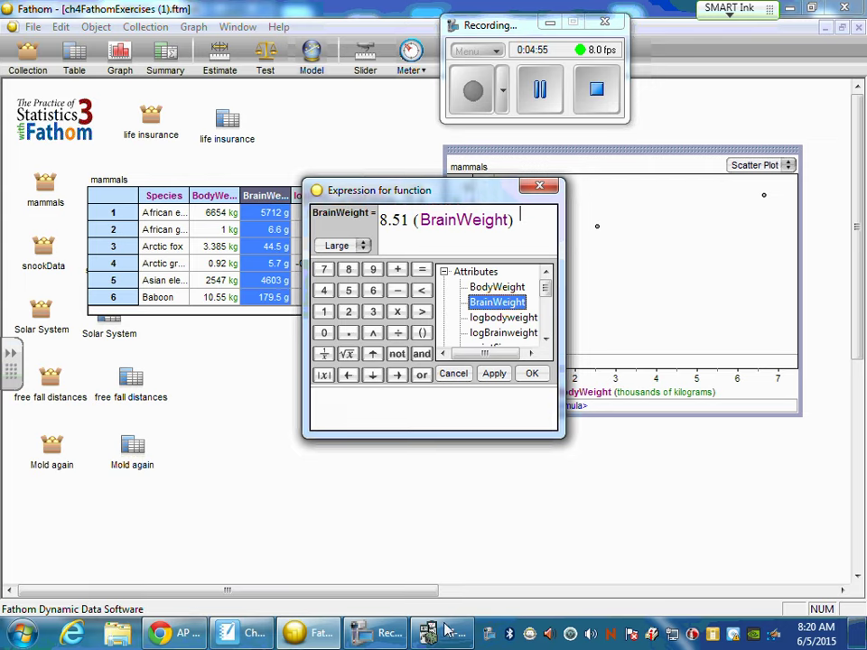
{"action": "left_click", "coordinate": [258, 635]}
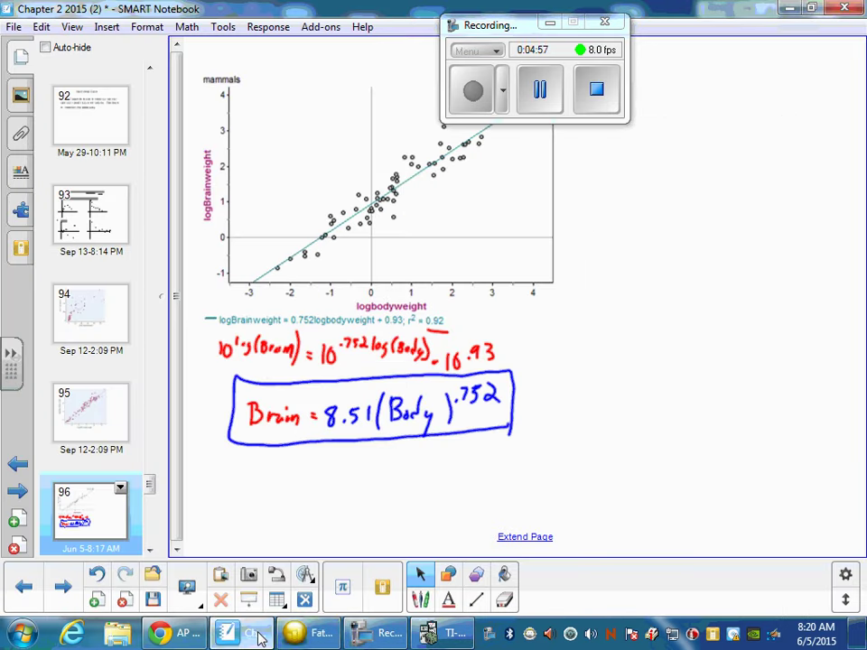
{"action": "left_click", "coordinate": [303, 634]}
{"action": "type", "text": "^0."}
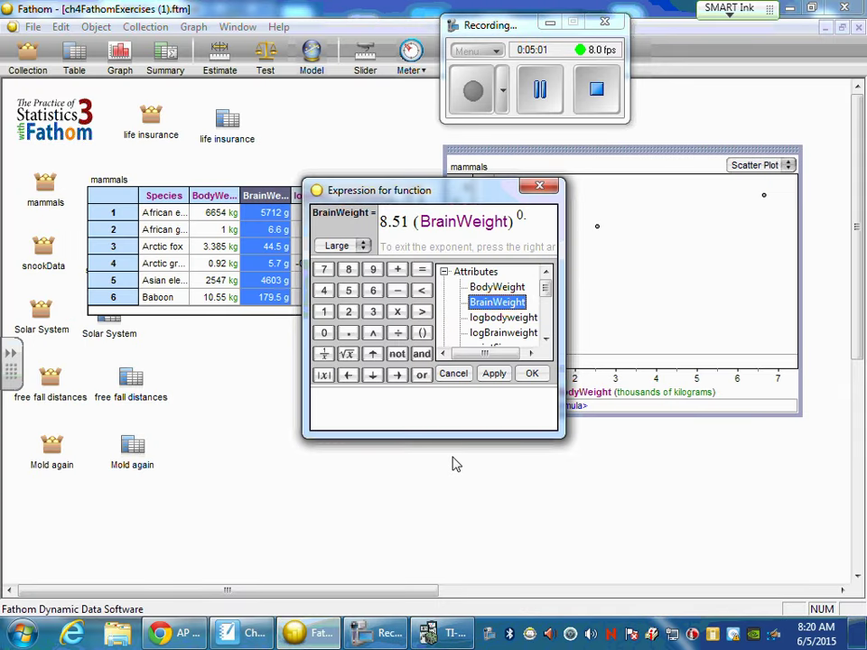
{"action": "left_click", "coordinate": [532, 373]}
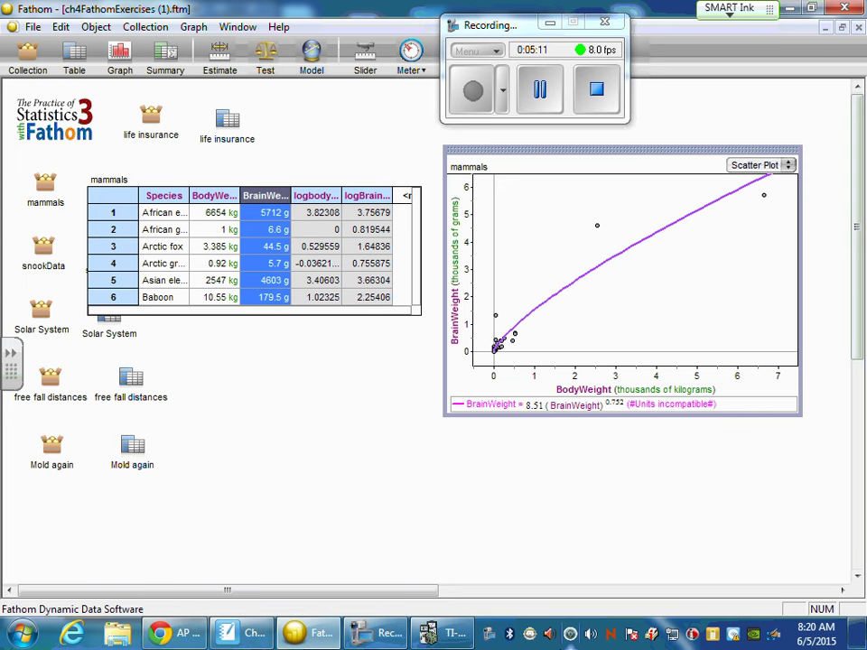
- Deselect the graph so the 8.51(BrainWeight)^0.752 power curve shows over the raw data
{"action": "left_click", "coordinate": [442, 414]}
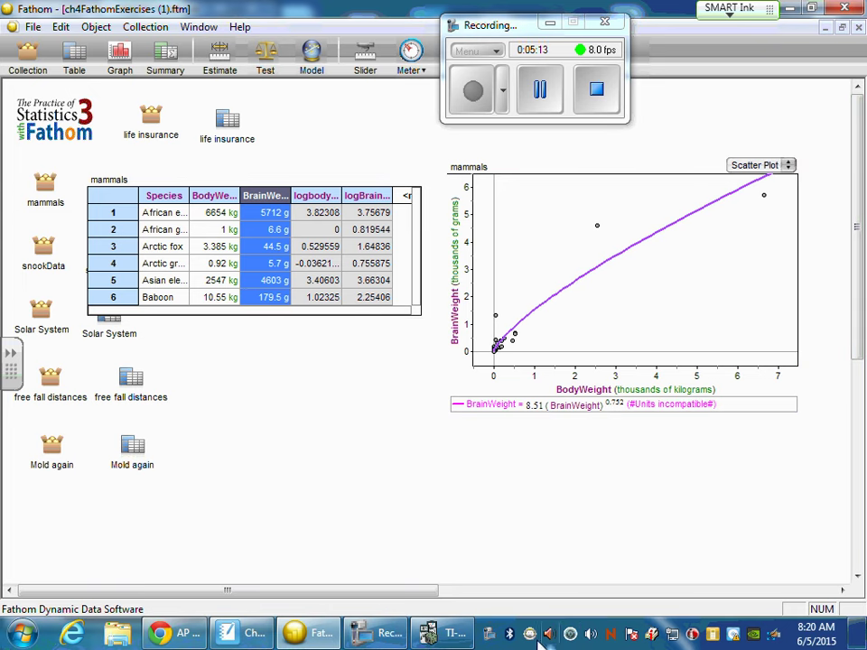